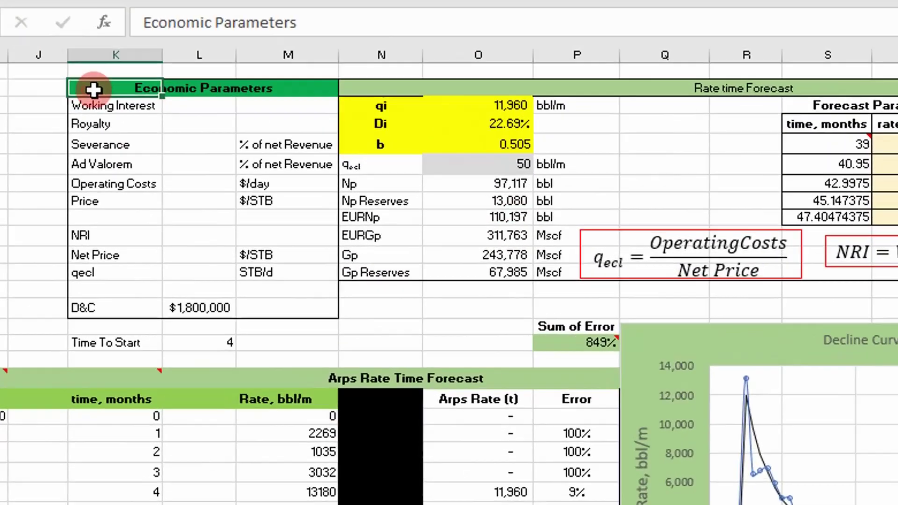
Enter 100 as the Working Interest value in the Economic Parameters table.
drag(136, 158, 293, 313)
click(94, 89)
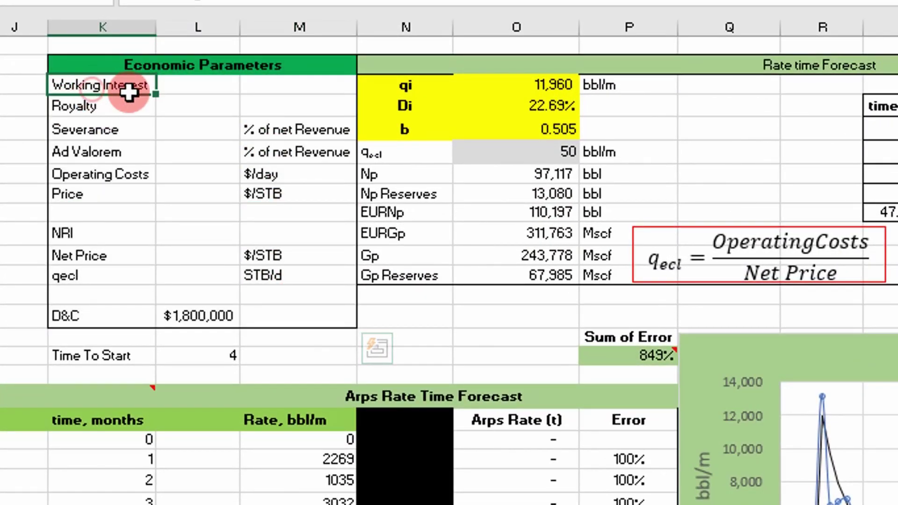
drag(129, 92, 131, 159)
click(194, 89)
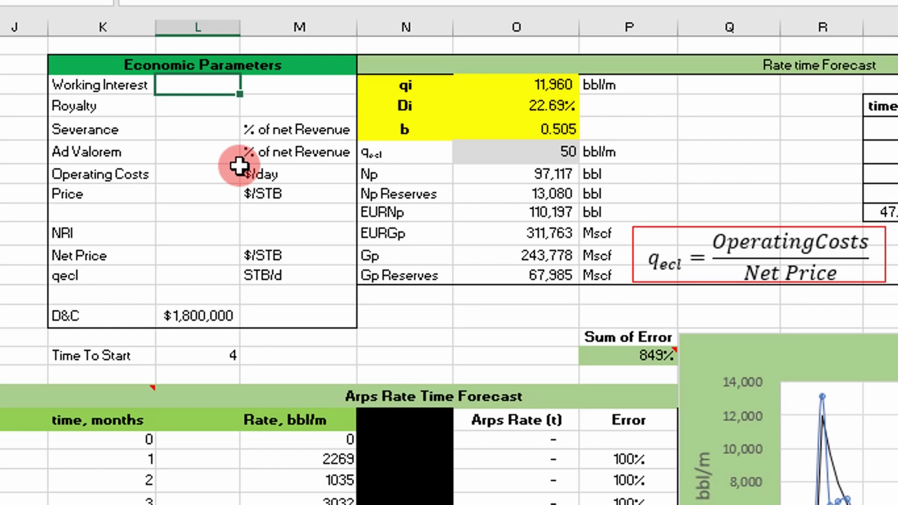
text(100)
key(Return)
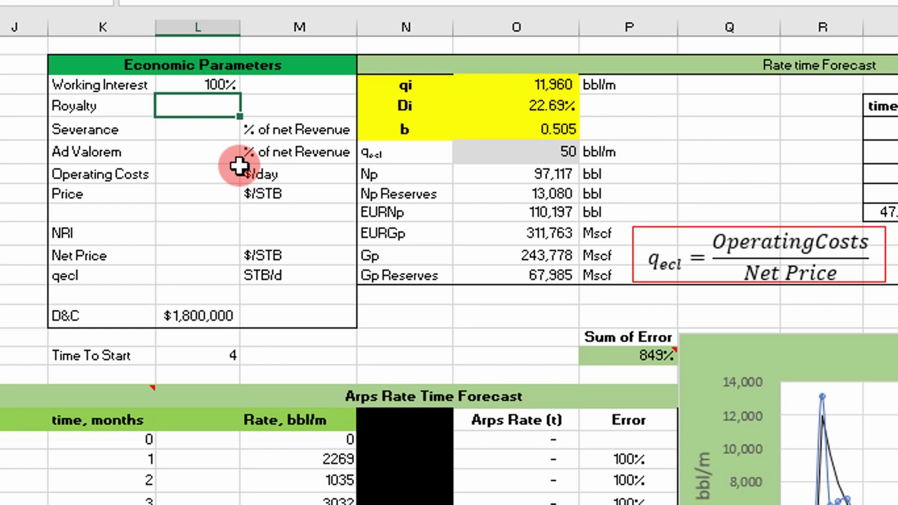
text(=)
Enter Royalty 1/8, Severance 7, Ad Valorem 2, Operating Costs 6000 and Price 35 in column L.
text(1/8)
key(Return)
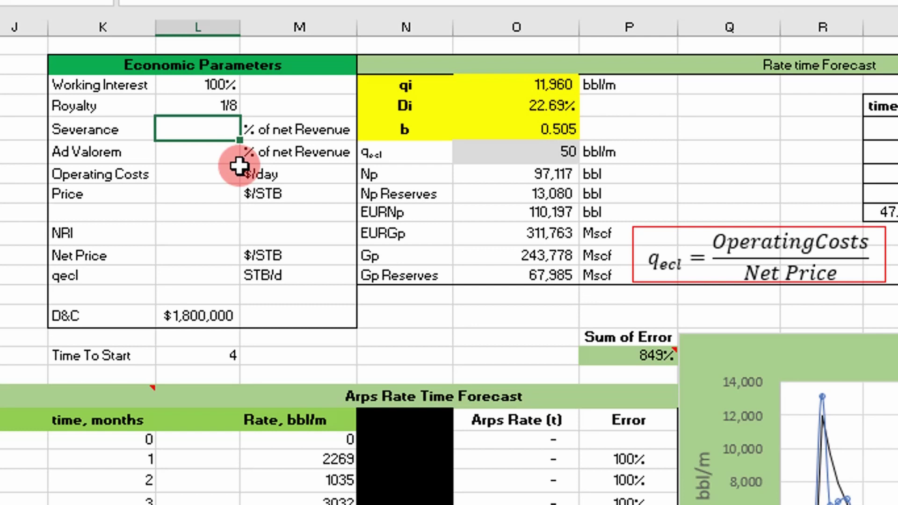
text(7)
key(Return)
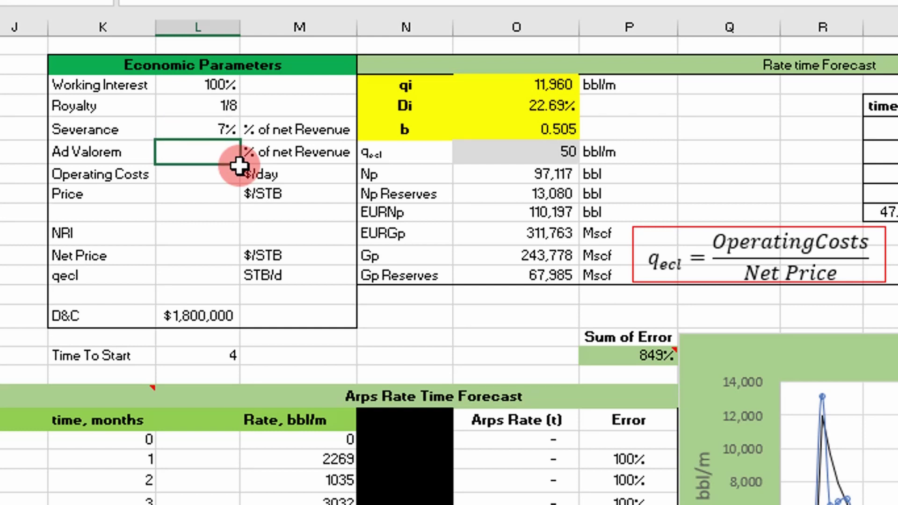
text(2)
key(Return)
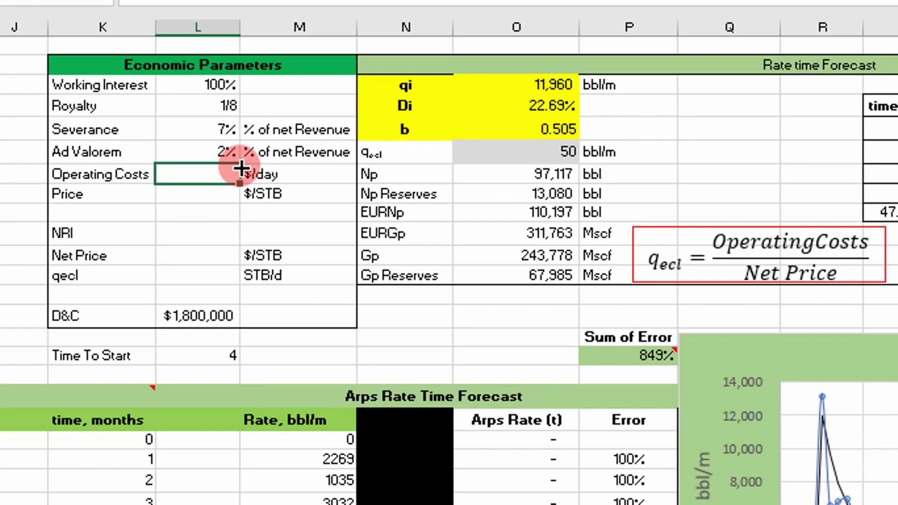
text(6000)
key(Return)
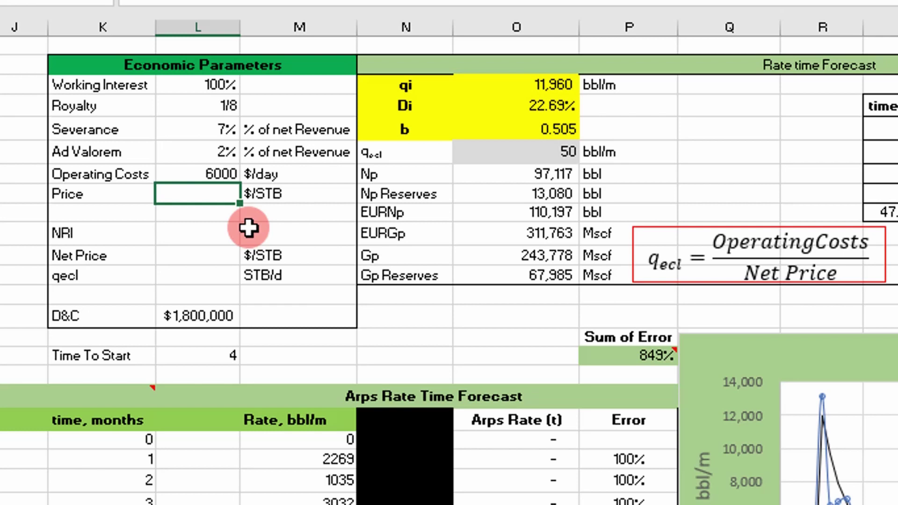
text(35)
key(Return)
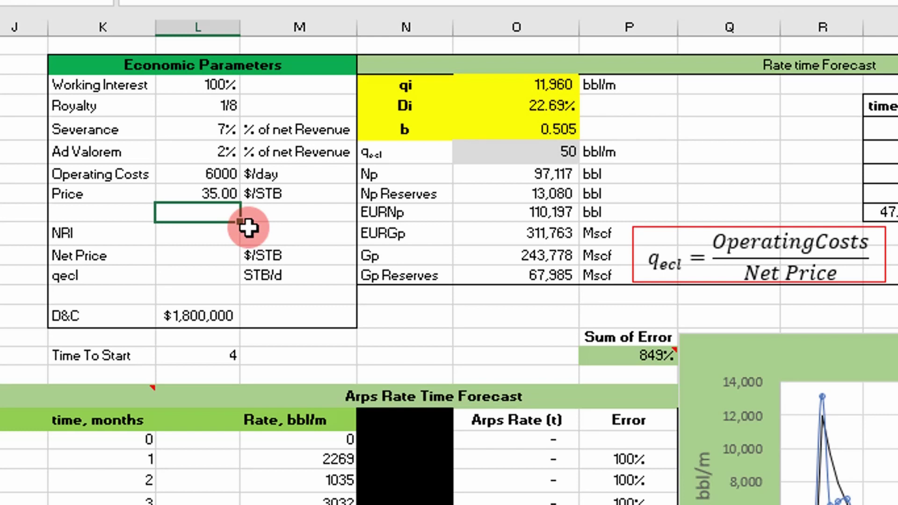
key(Down)
key(Left)
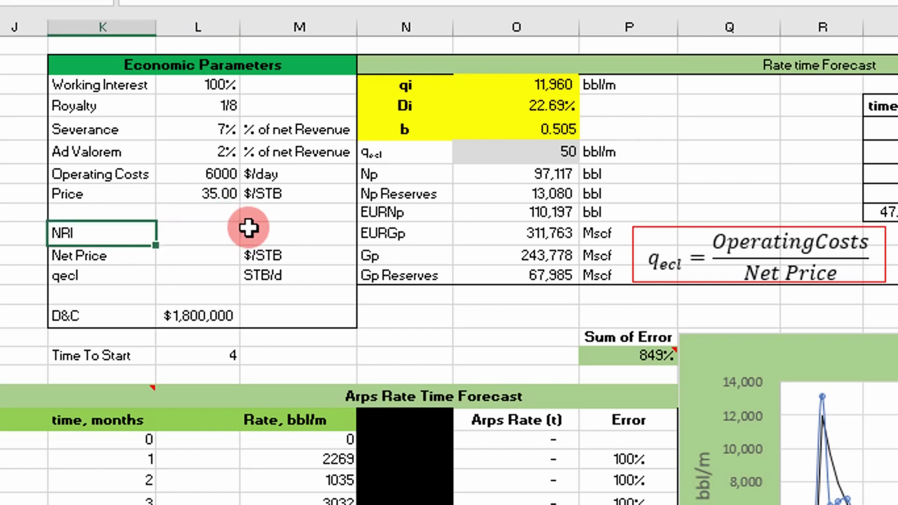
Enter =L3*(1-L4) in the NRI cell, declining Excel's correction, so it shows 7/8.
key(Right)
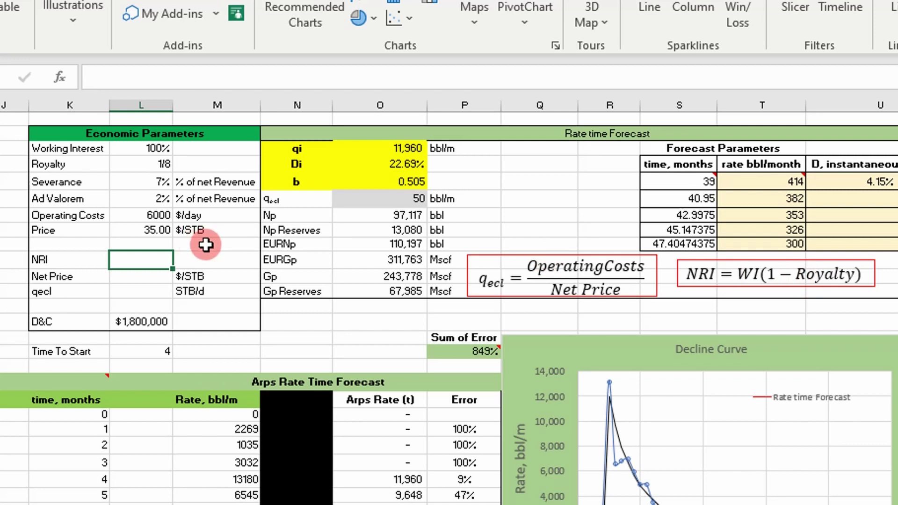
text(=)
key(Up)
key(Up)
key(Up)
key(Up)
key(Up)
key(Up)
key(Up)
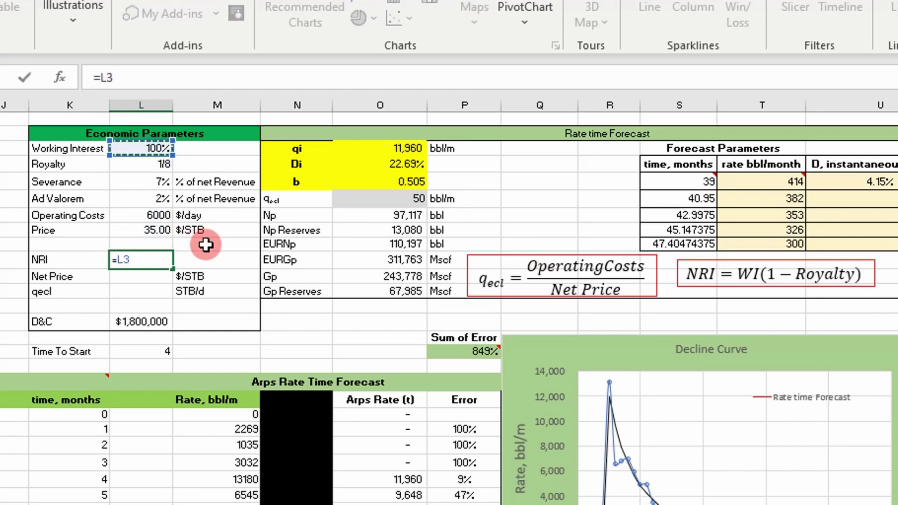
text(*(1)
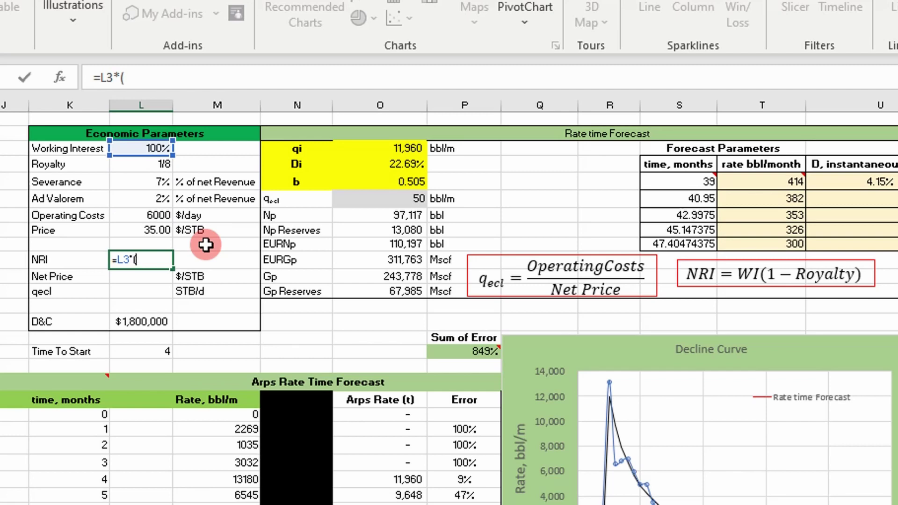
key(Return)
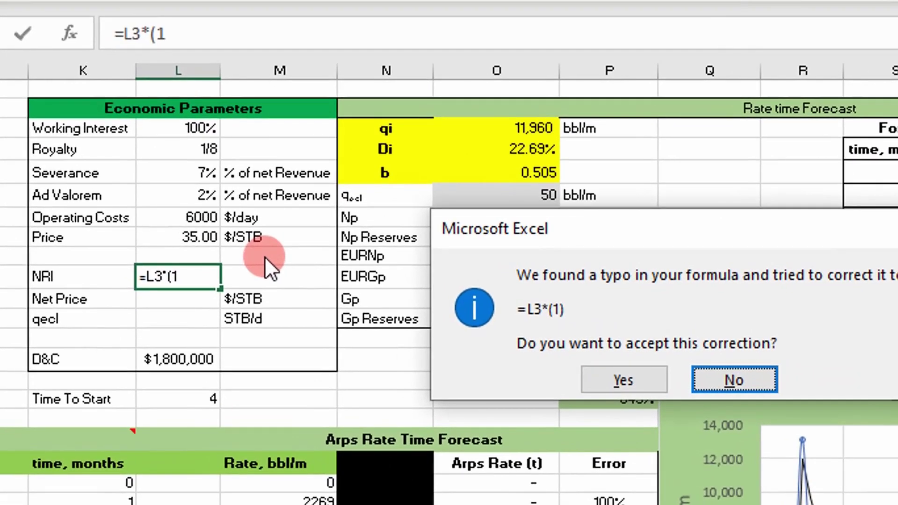
key(Return)
key(Return)
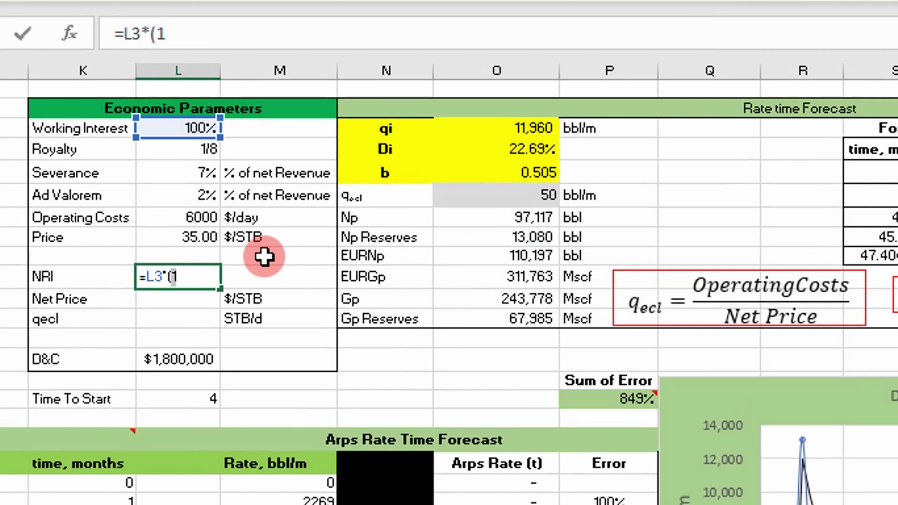
text(-)
click(198, 147)
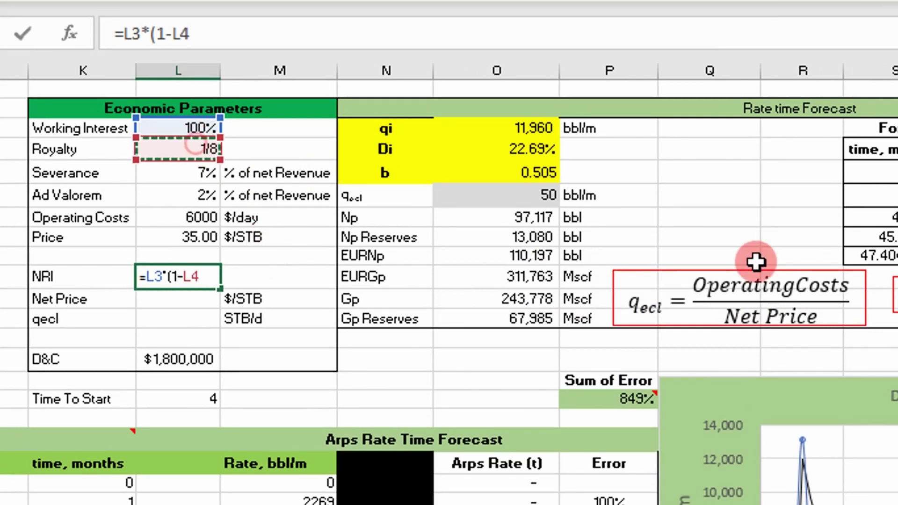
text())
key(Return)
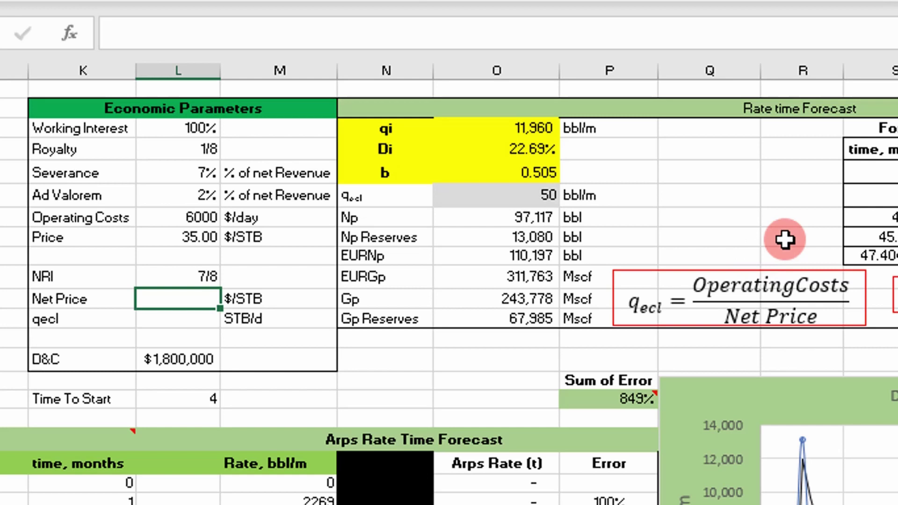
Check the Price and NRI cells, then select the empty Net Price value cell.
click(177, 231)
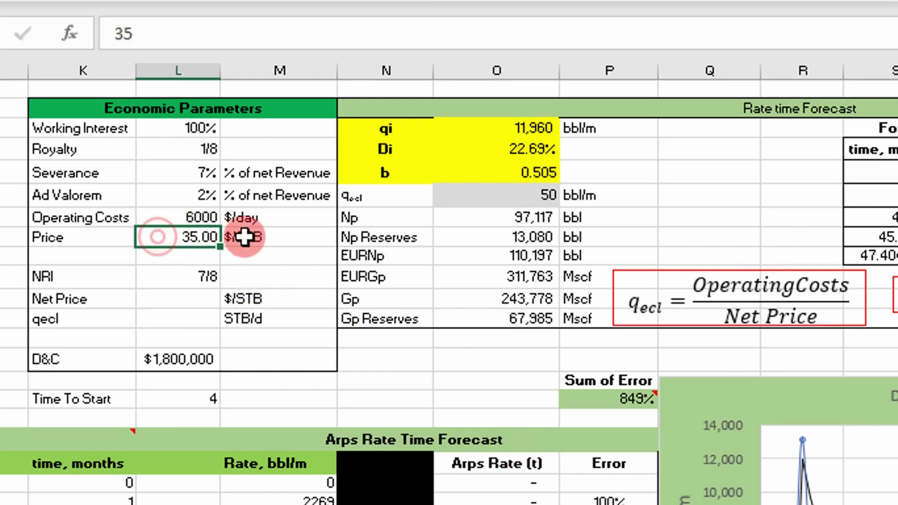
click(215, 237)
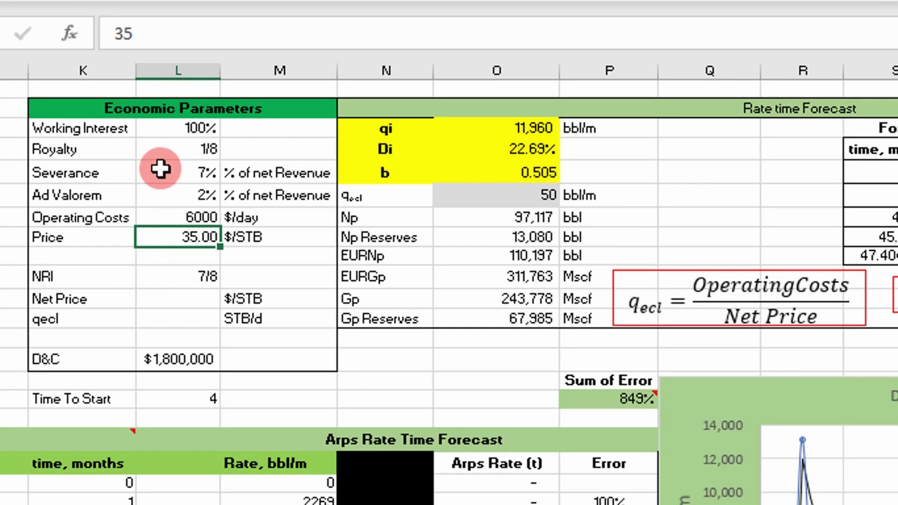
click(183, 281)
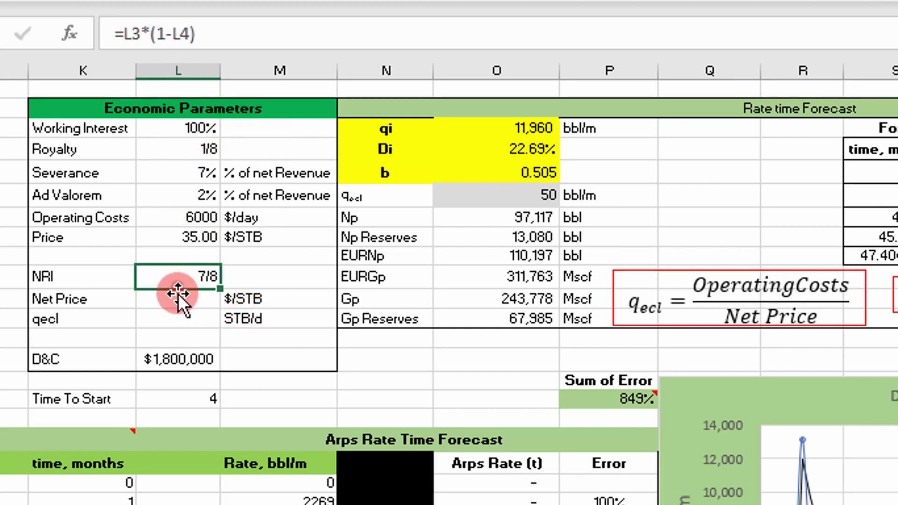
click(187, 300)
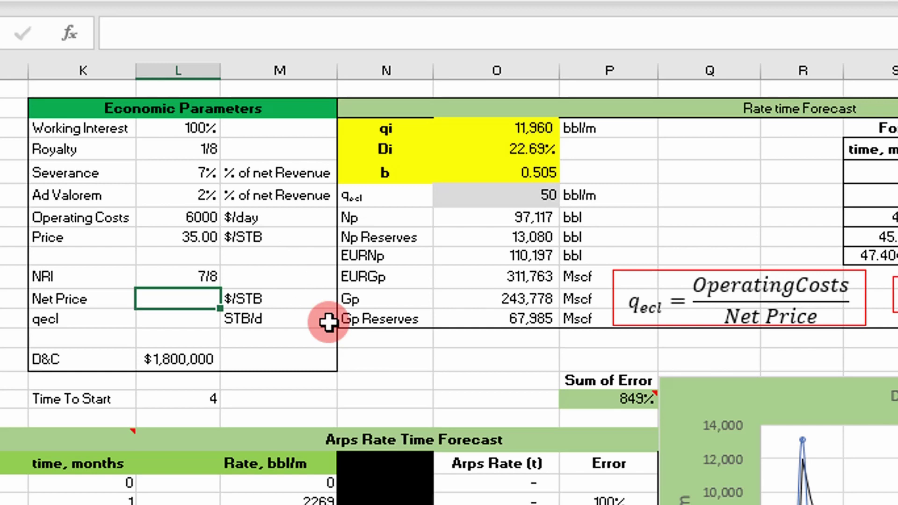
Enter =L10*L8*(1-L5-L6) as the Net Price, giving 27.87 $/STB.
text(=)
key(Up)
text(*)
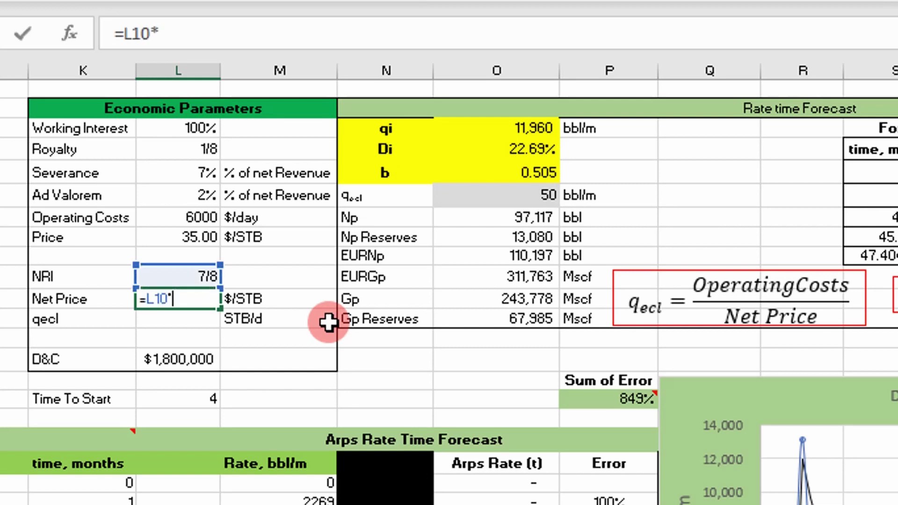
key(Up)
key(Up)
key(Up)
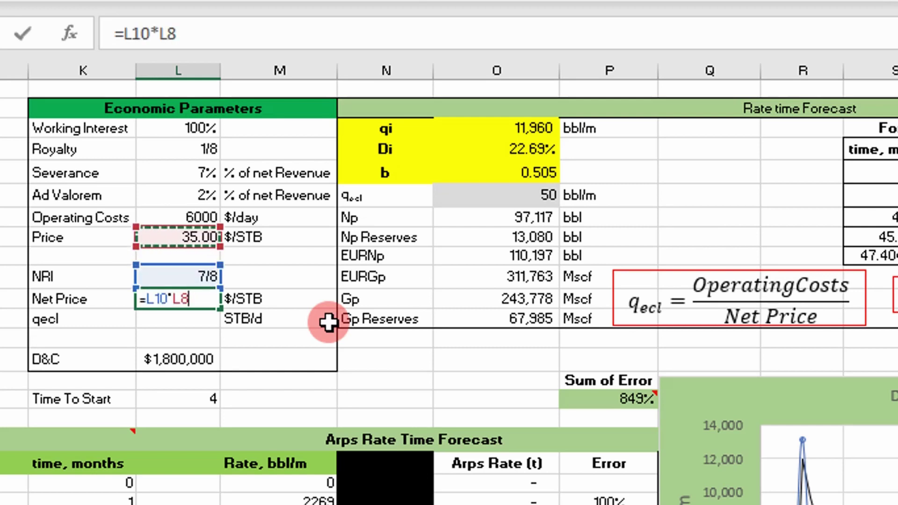
text(*(1-)
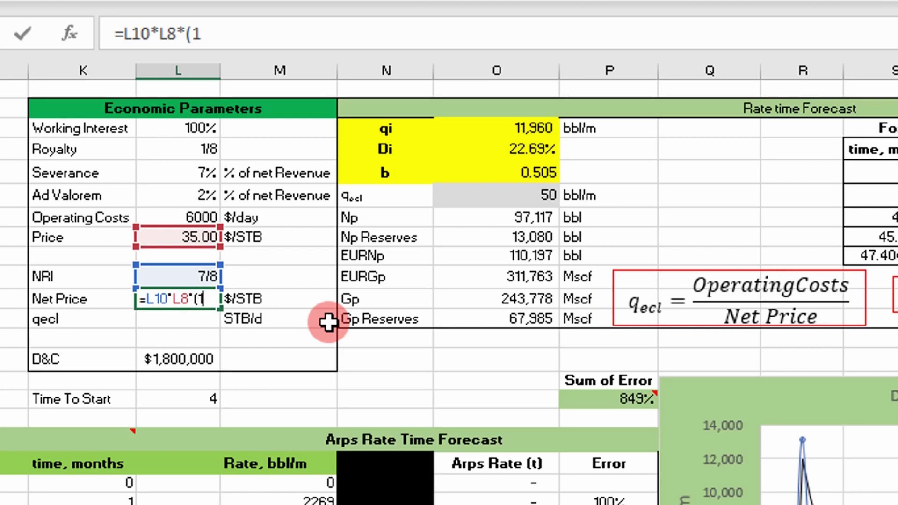
key(Up)
key(Up)
key(Up)
key(Up)
key(Up)
key(Up)
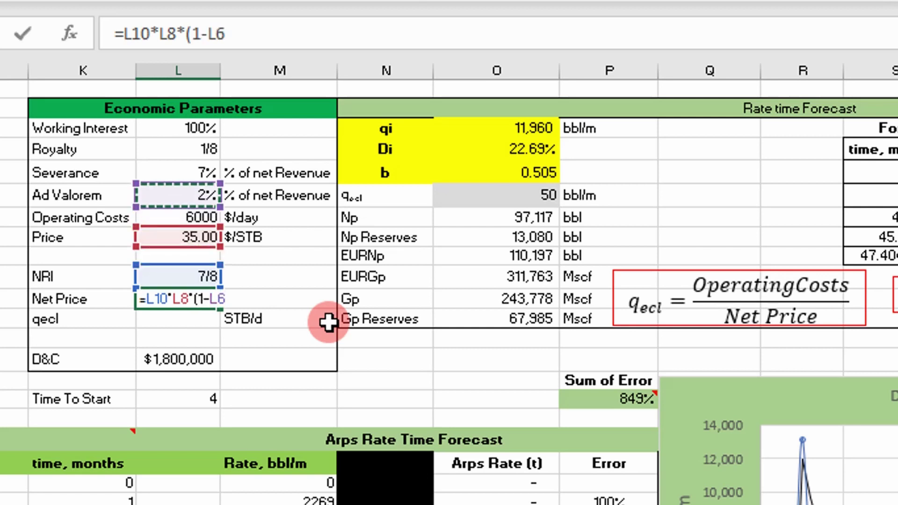
text(-)
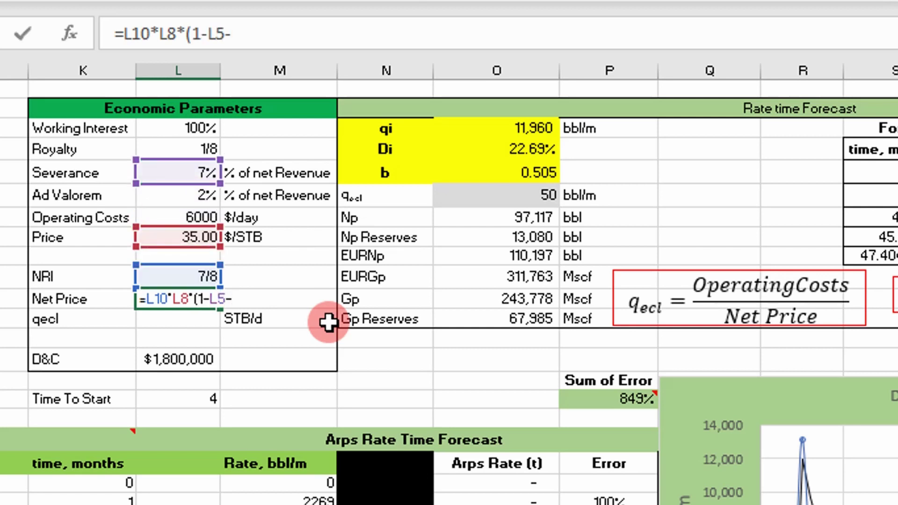
key(Up)
key(Up)
key(Up)
key(Up)
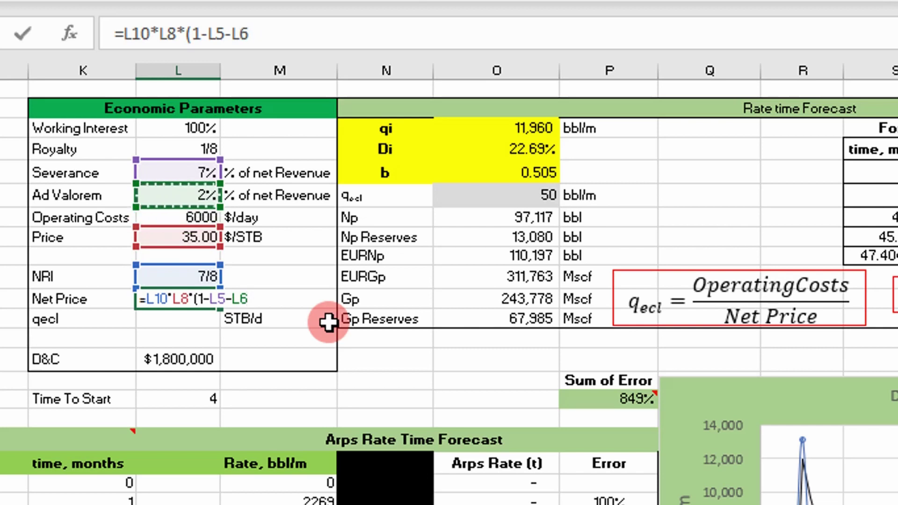
text())
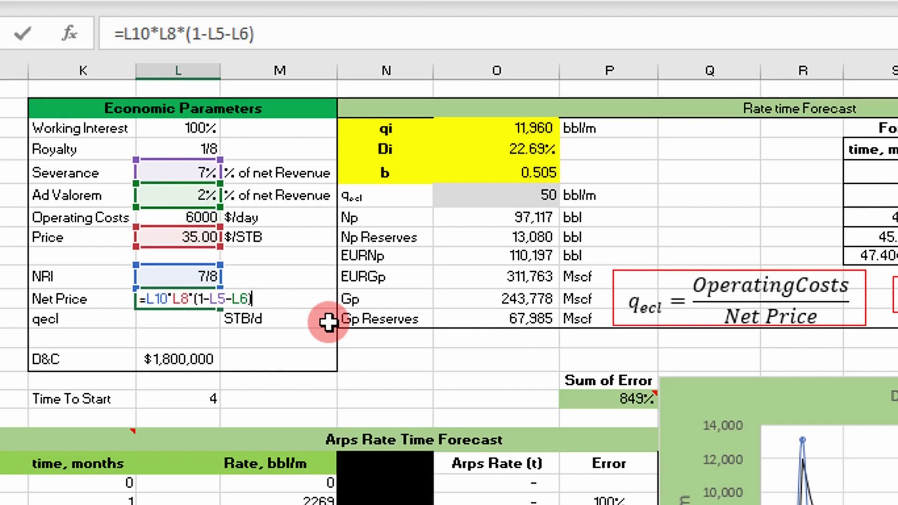
key(Return)
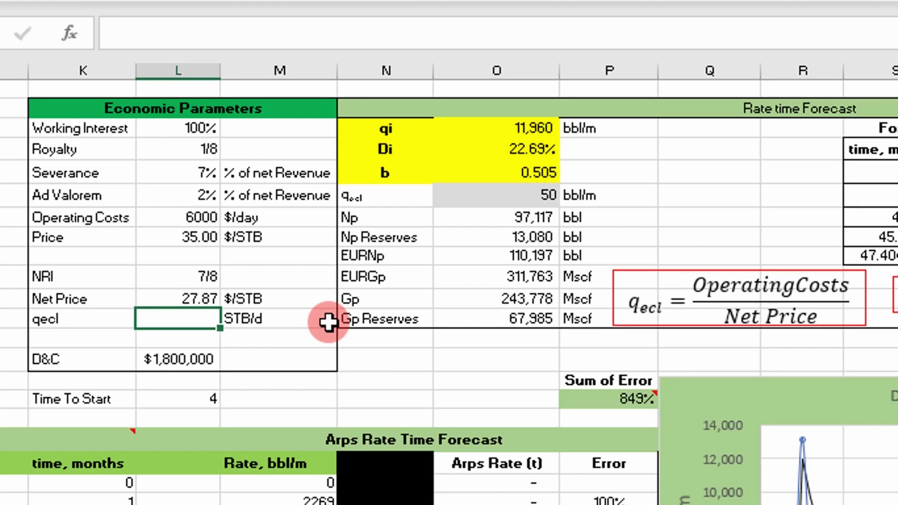
Enter =L7/L11 in the qecl cell, giving 215.3 STB/d.
key(Up)
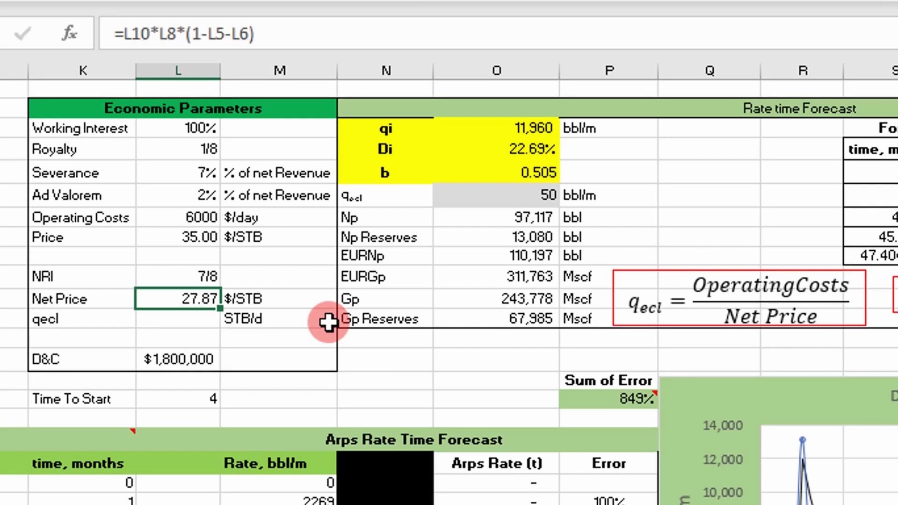
key(Down)
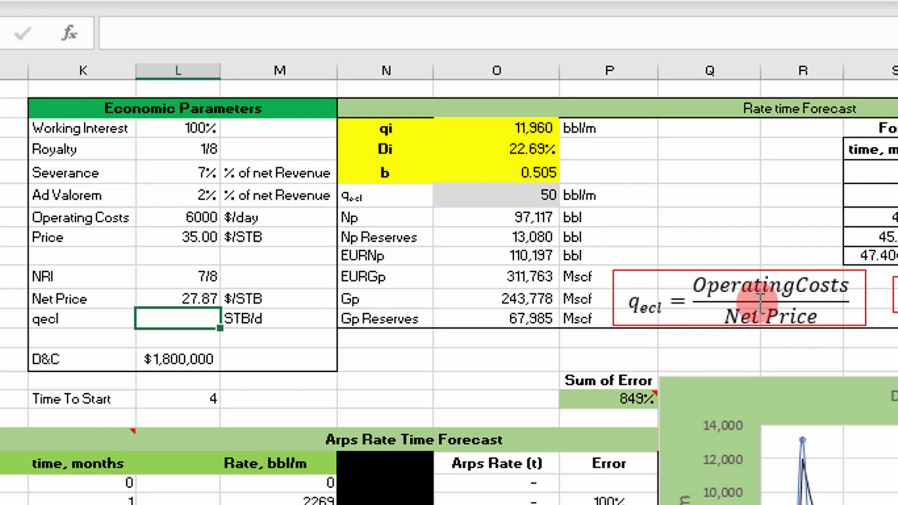
text(=)
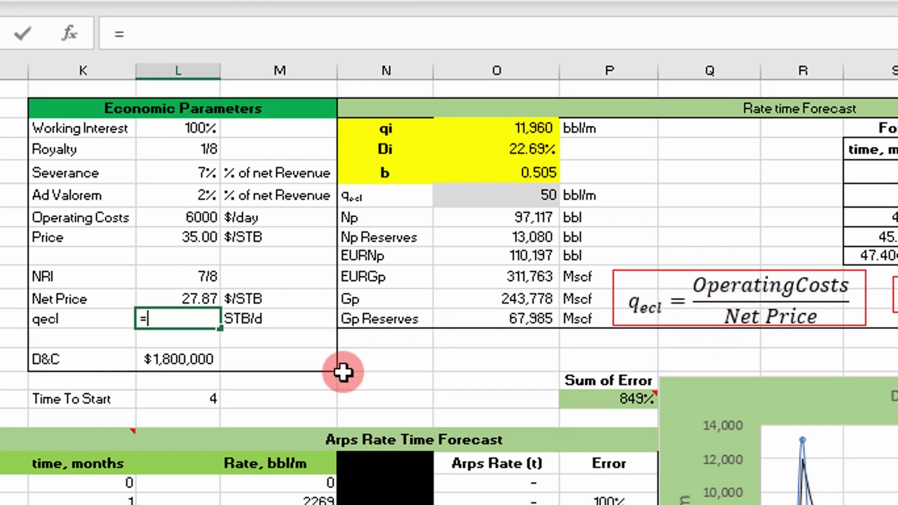
key(Up)
key(Up)
key(Up)
key(Up)
key(Up)
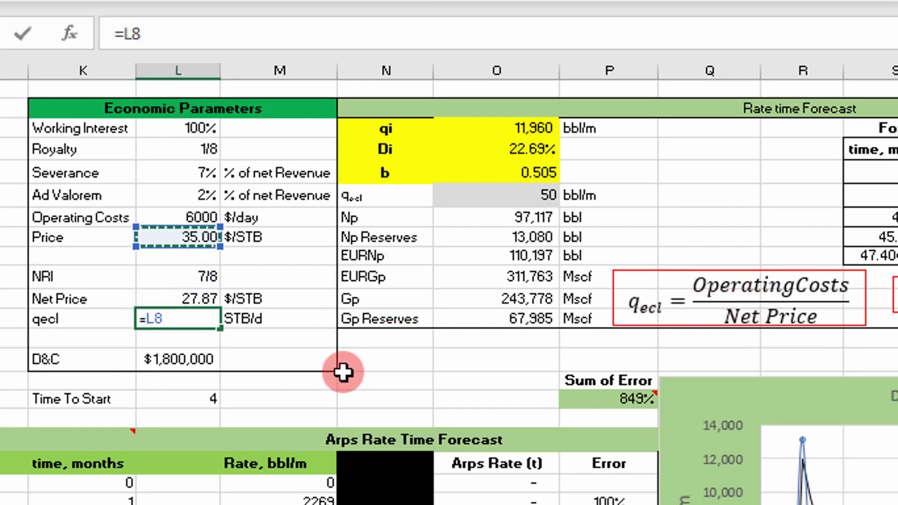
text(/)
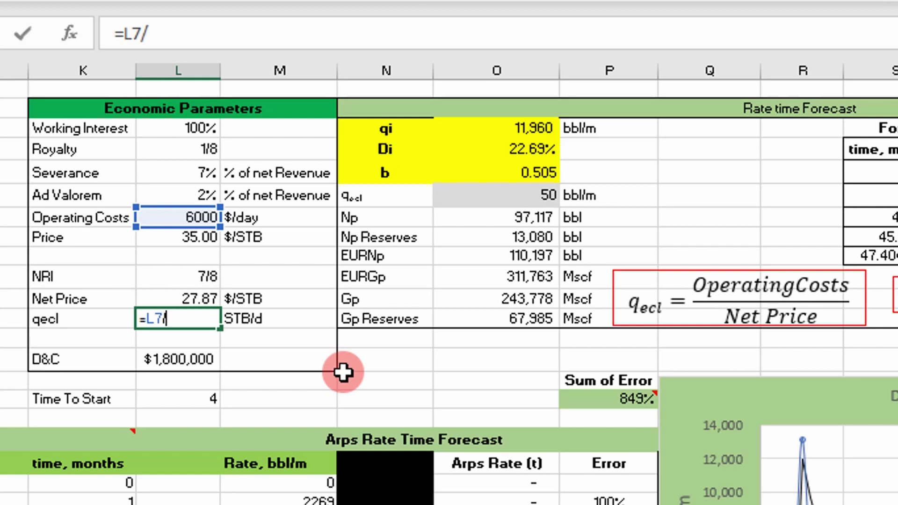
key(Up)
key(Return)
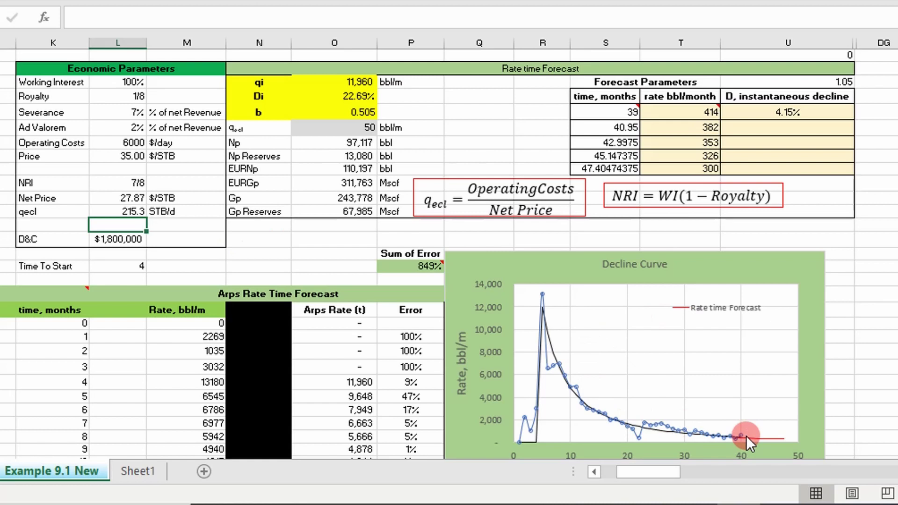
mouse_move(741, 437)
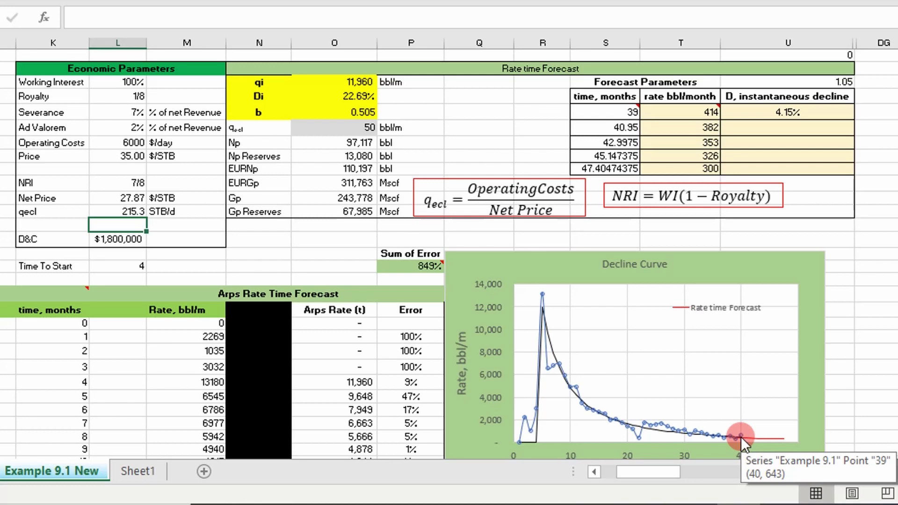
key(Down)
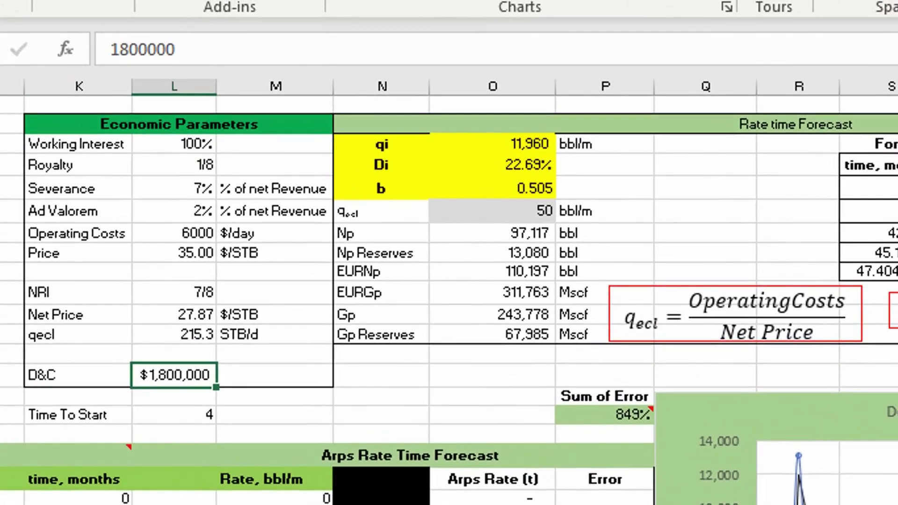
click(174, 354)
click(78, 335)
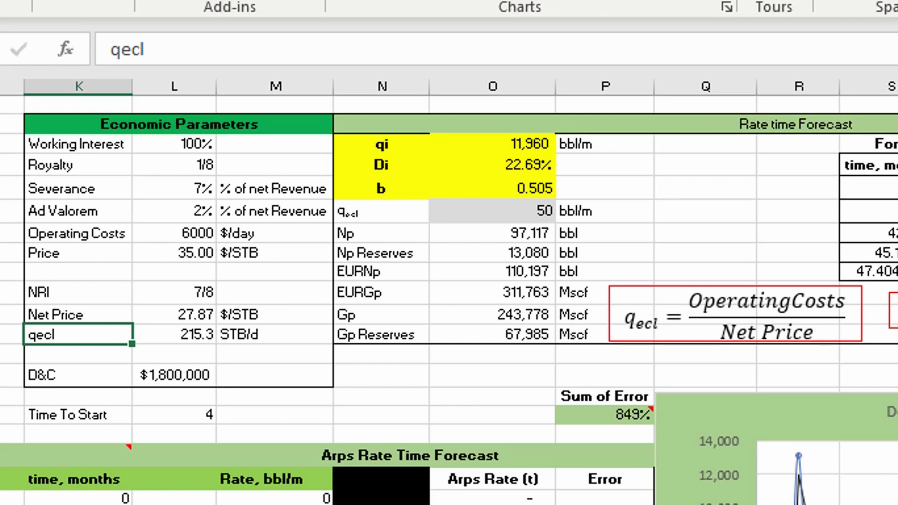
key(Down)
key(Right)
key(Down)
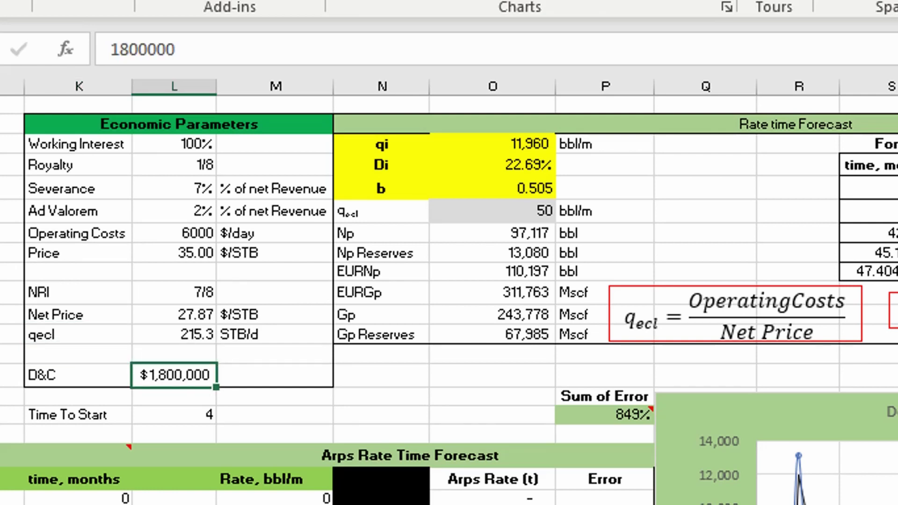
key(Right)
key(Left)
key(Up)
key(Up)
key(Up)
key(Up)
key(Right)
key(Right)
key(Right)
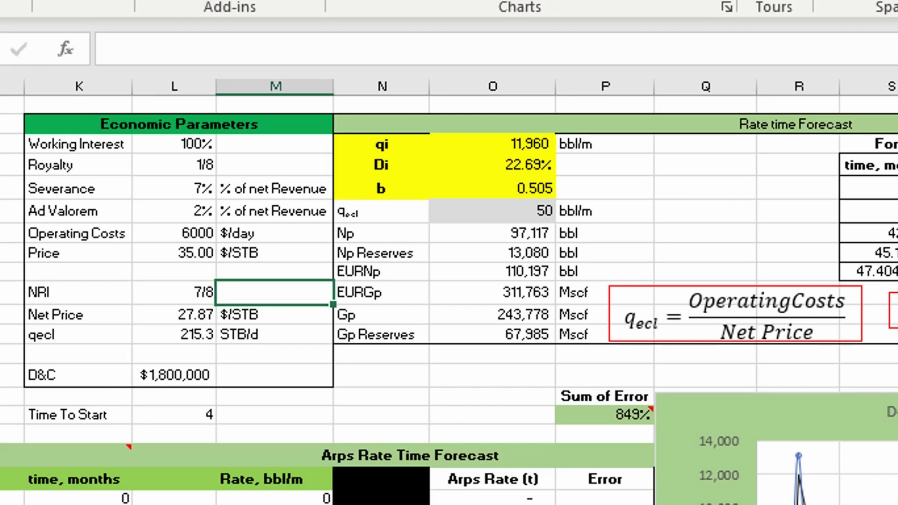
key(Up)
key(Up)
key(Up)
key(Up)
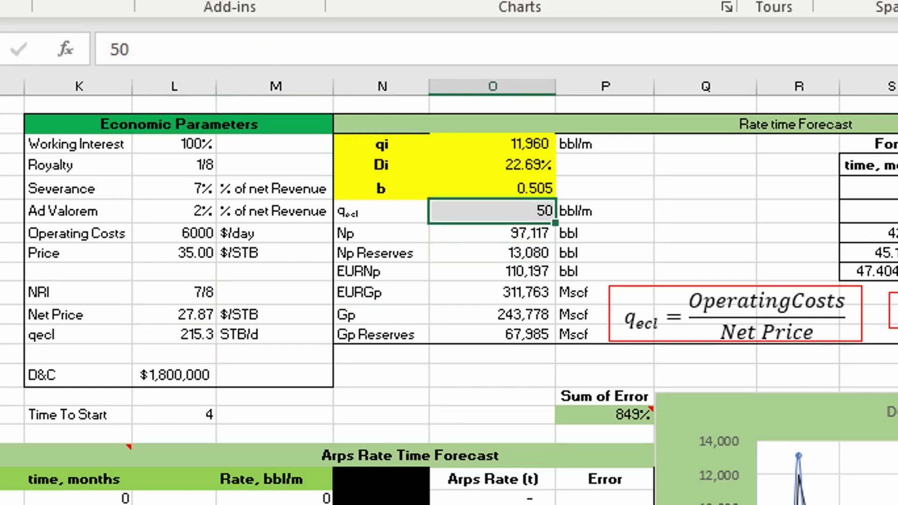
key(Down)
key(Left)
key(Left)
key(Left)
key(Down)
key(Down)
key(Down)
key(Down)
key(Down)
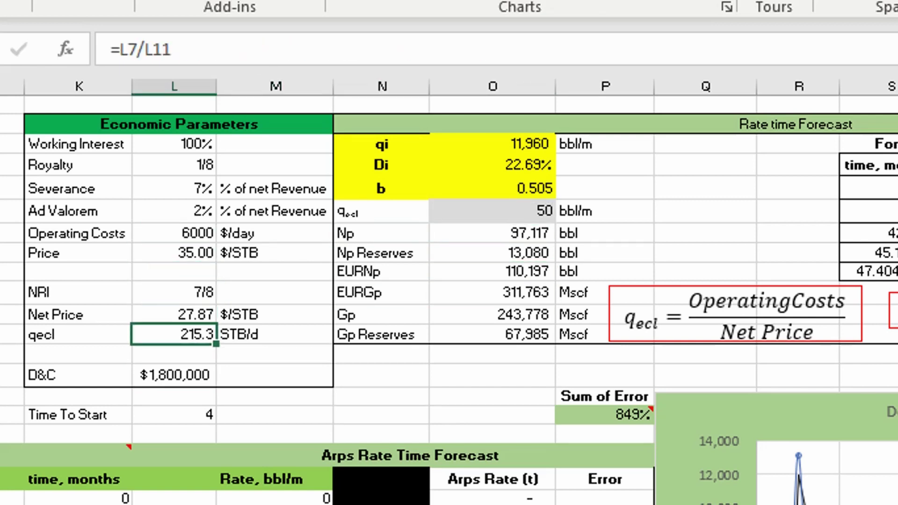
key(Right)
key(Right)
key(Right)
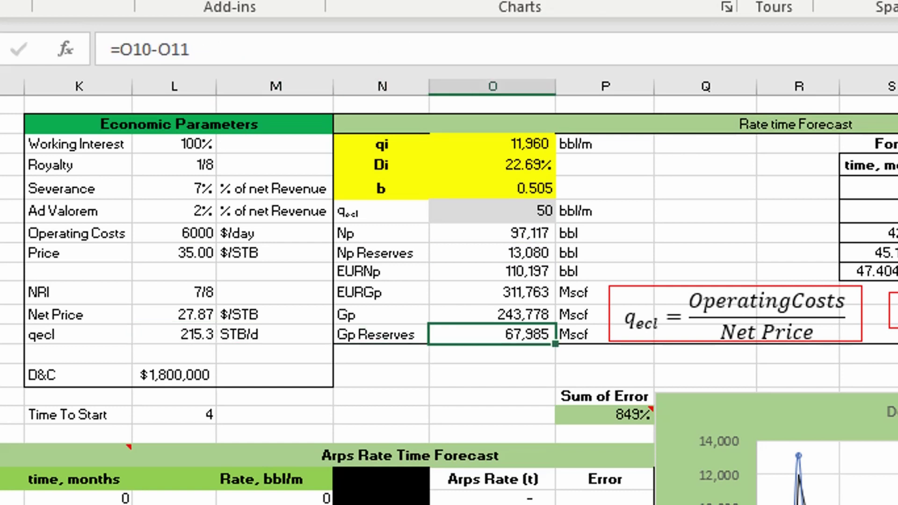
key(Up)
key(Up)
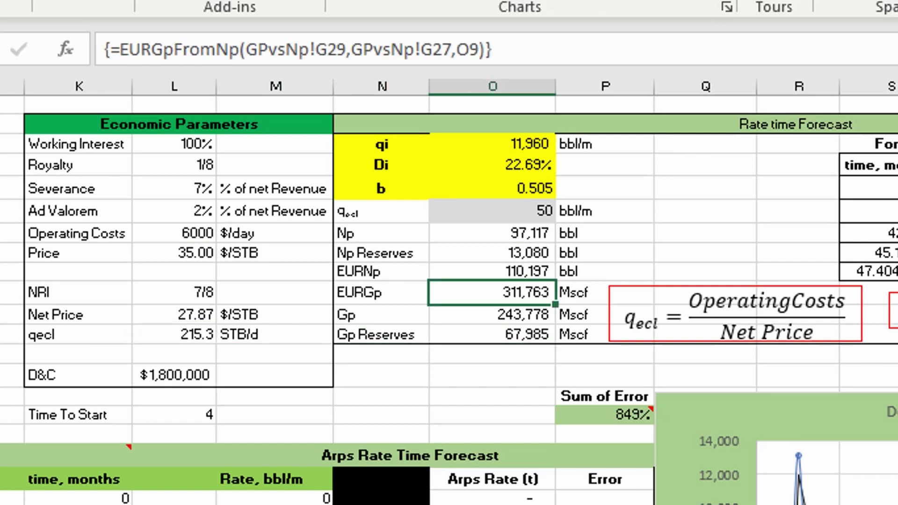
key(Up)
key(Down)
key(Up)
key(Up)
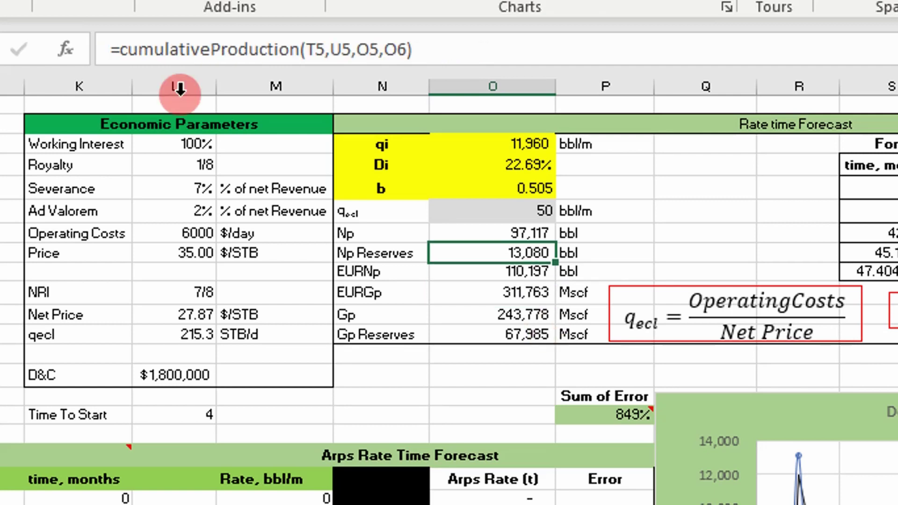
Change the Np Reserves cumulativeProduction Q argument from O6 to L12, giving 5,572 bbl.
double_click(512, 247)
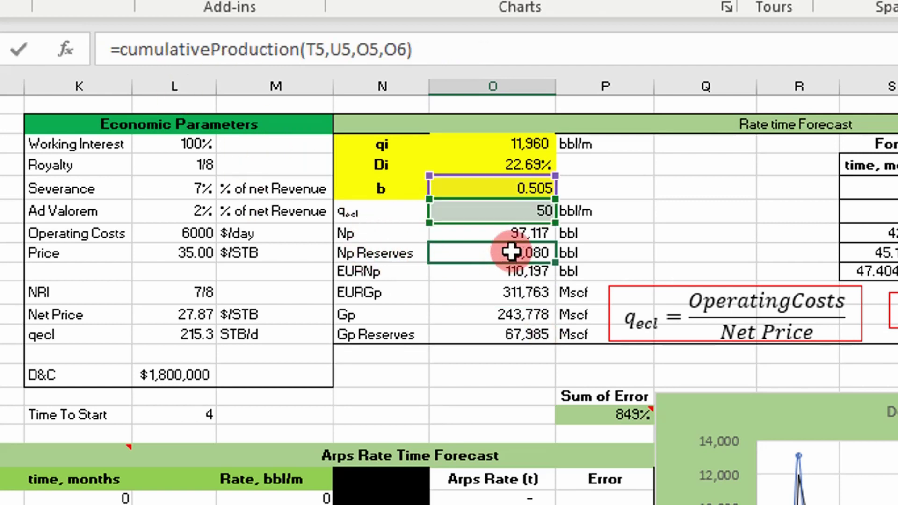
click(65, 48)
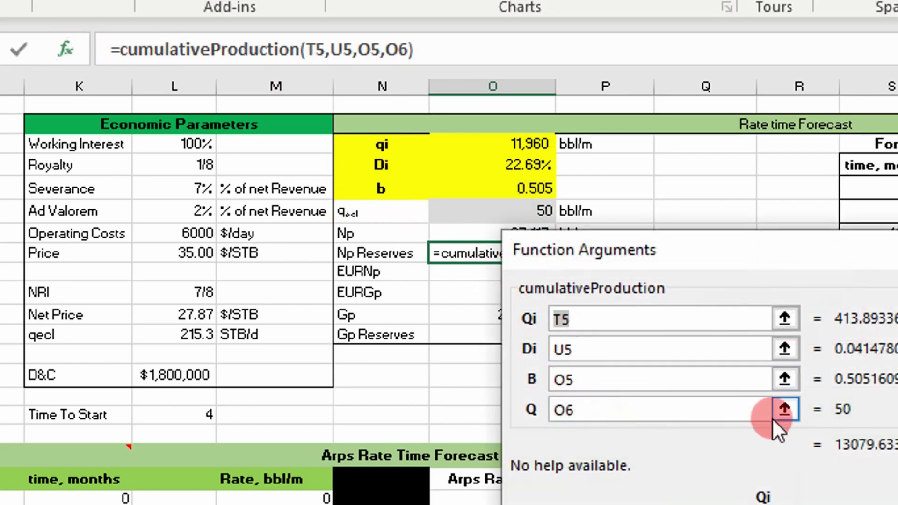
double_click(568, 408)
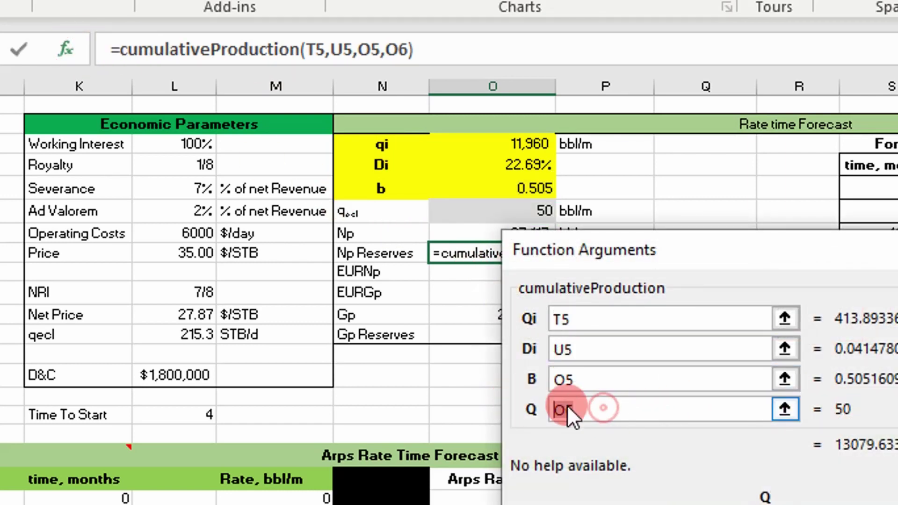
key(BackSpace)
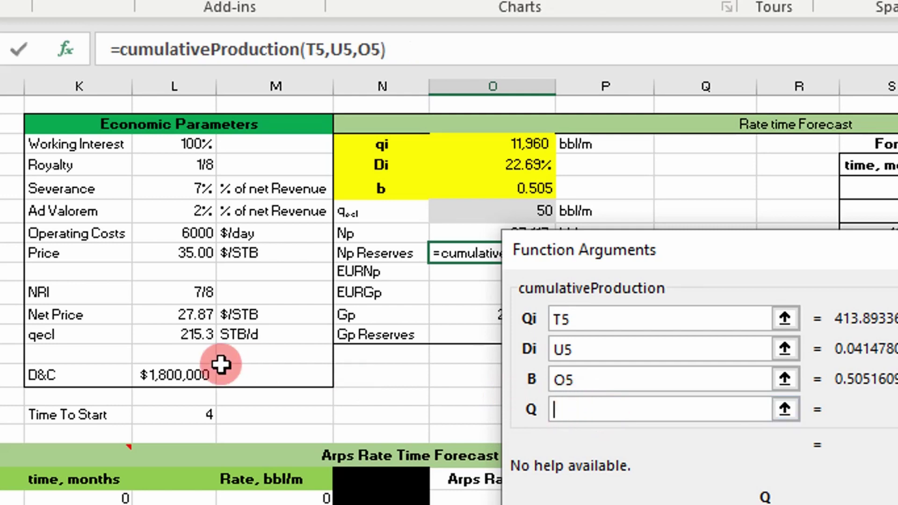
click(196, 335)
click(630, 335)
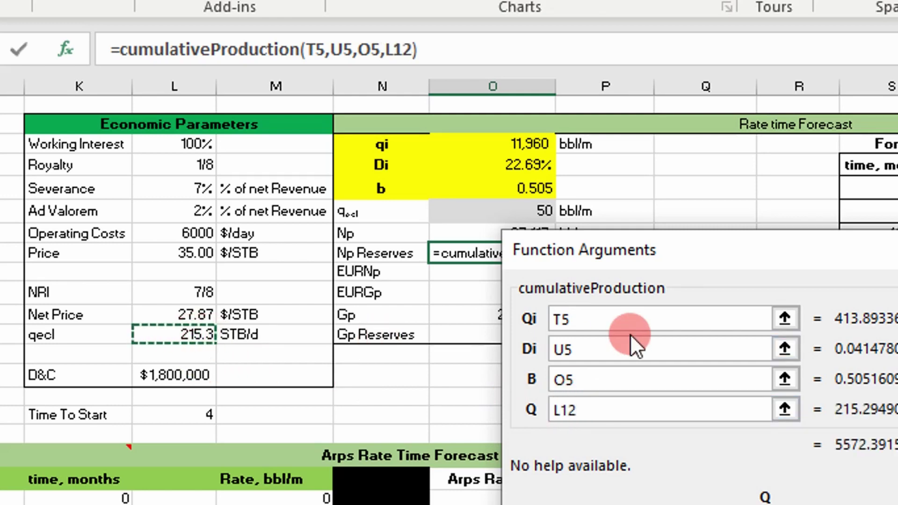
key(Return)
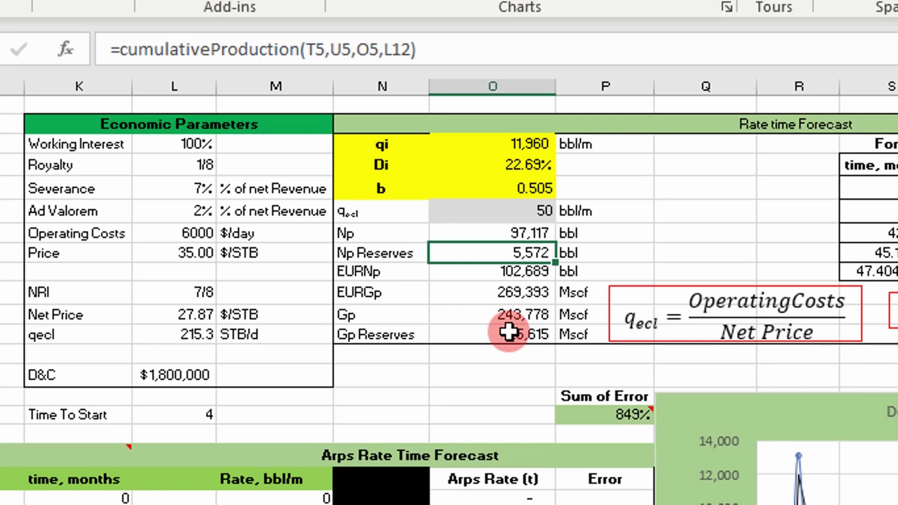
click(174, 148)
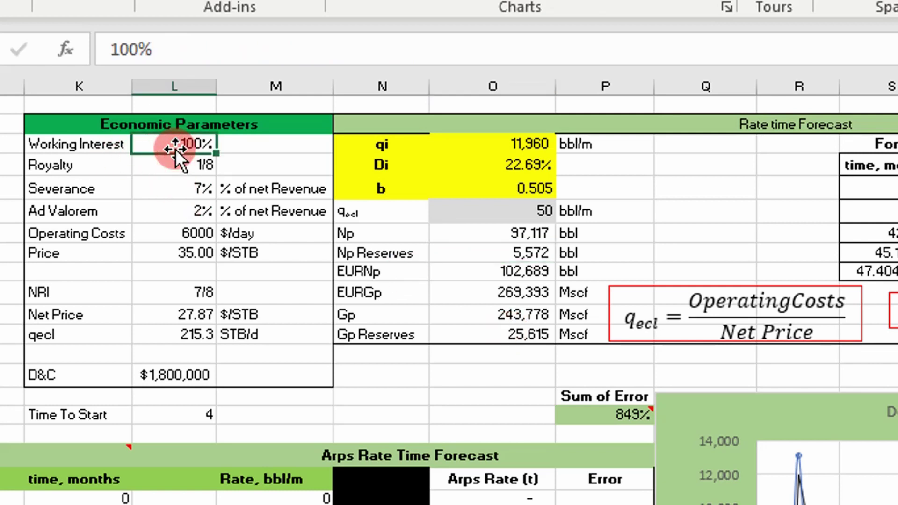
text(75)
key(Return)
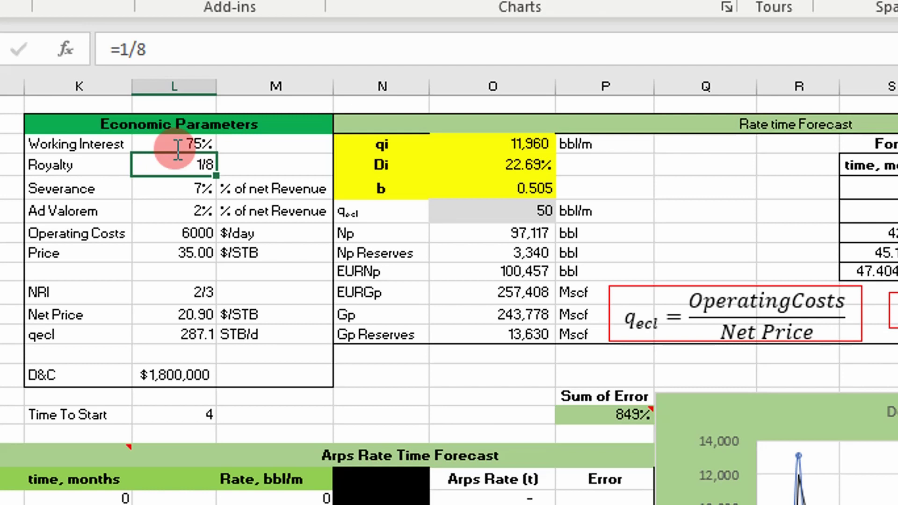
click(178, 150)
text(100)
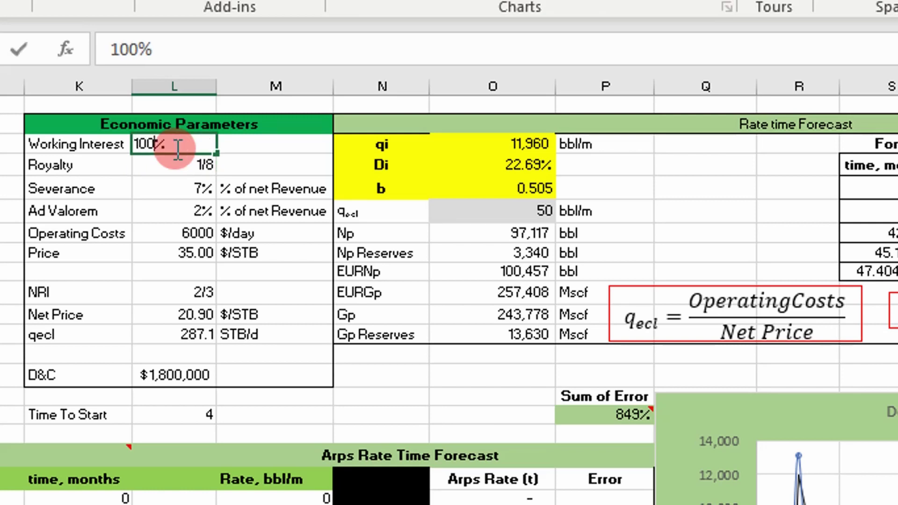
key(Return)
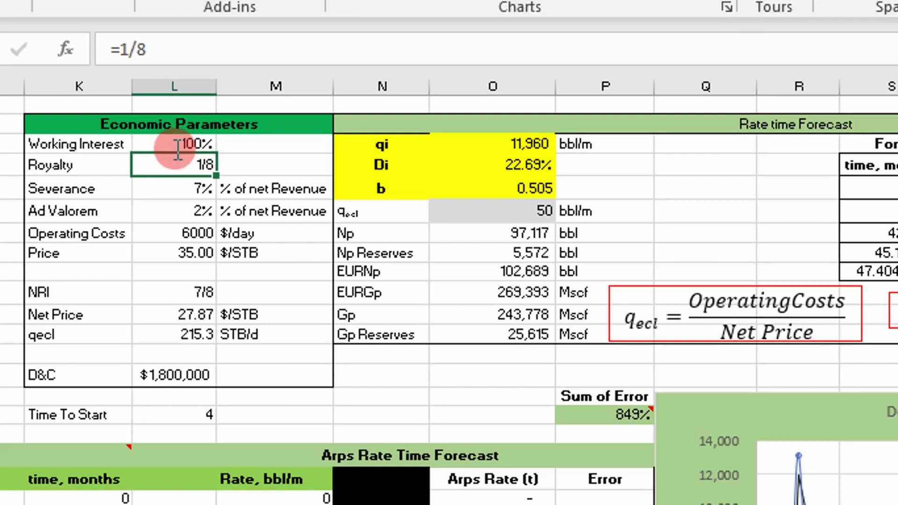